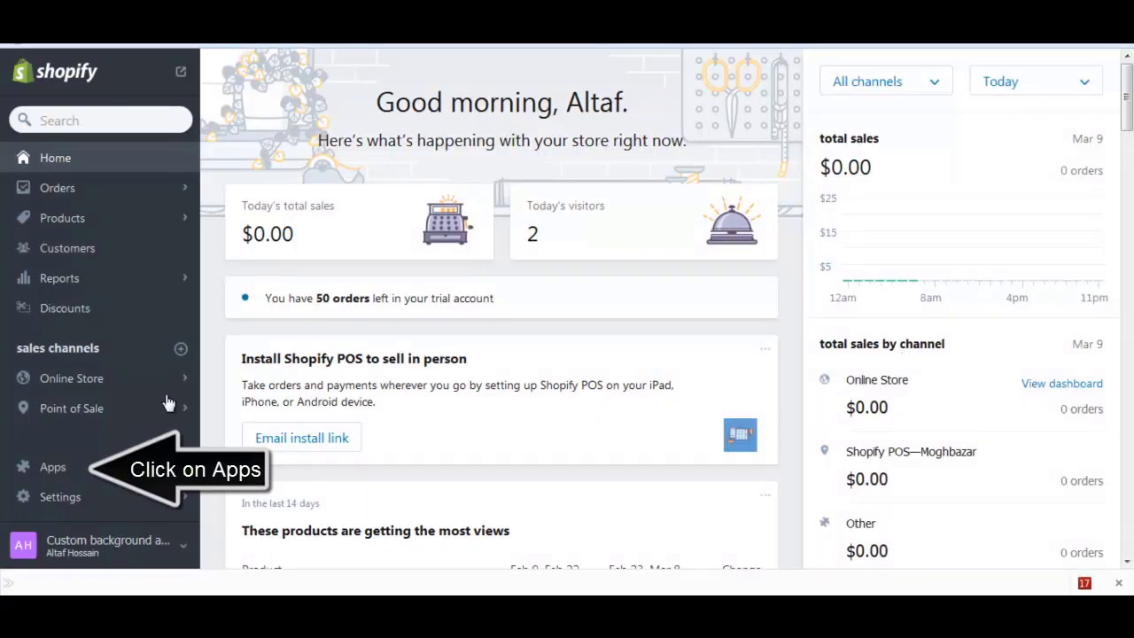
- Open the installed apps page in a new tab and switch to it
right_click(41, 468)
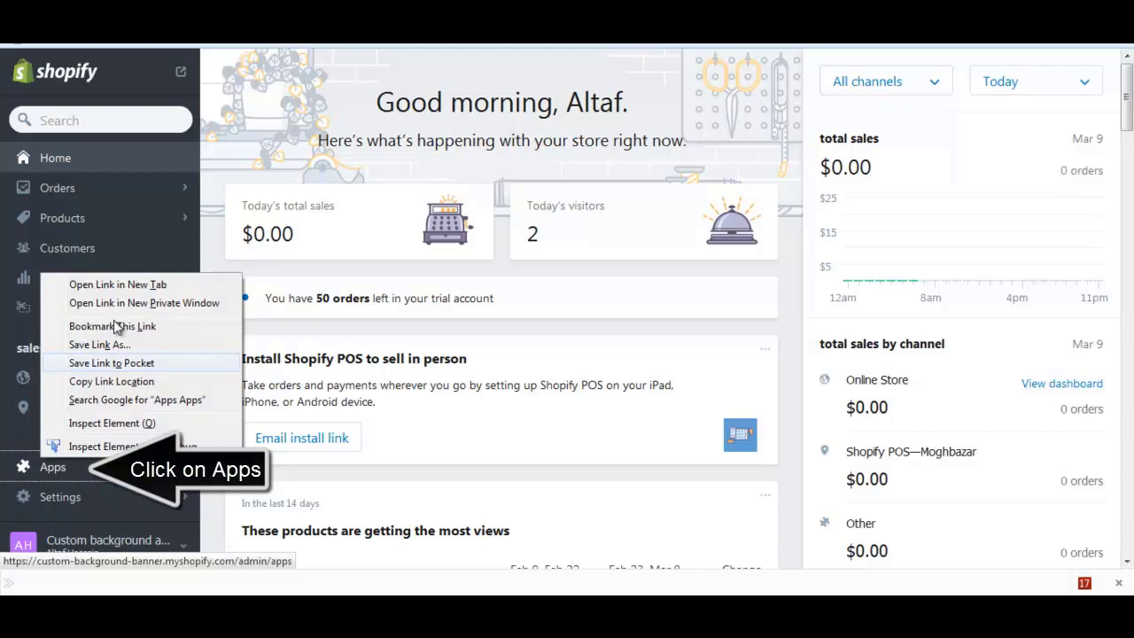
left_click(130, 280)
left_click(292, 46)
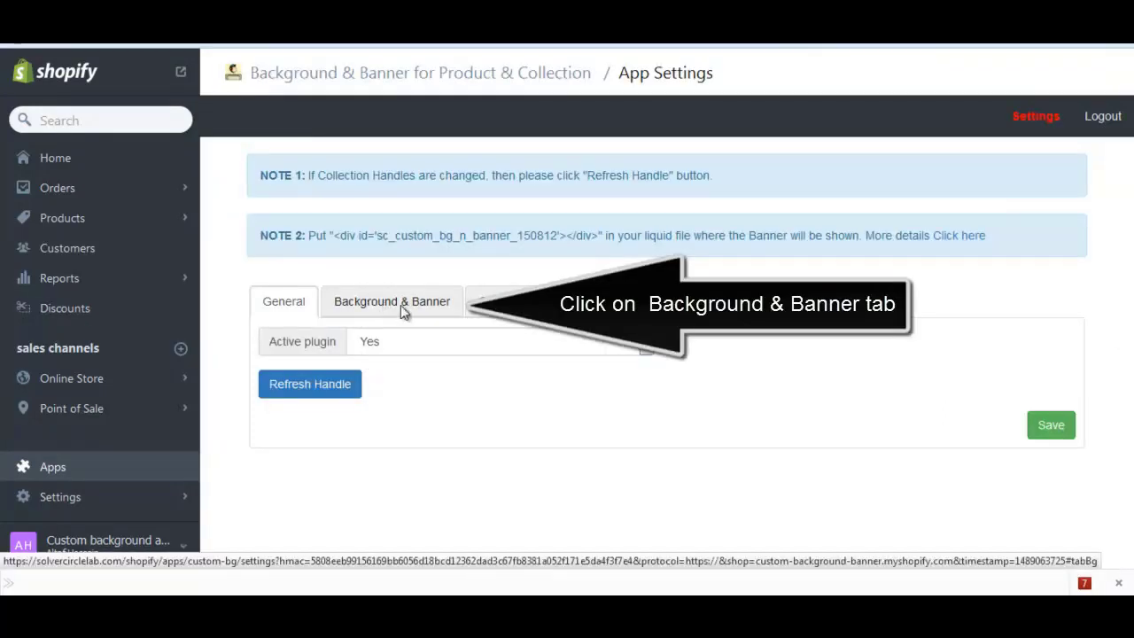
- Show the Background & Banner settings and choose the Mens blazer collection
left_click(400, 304)
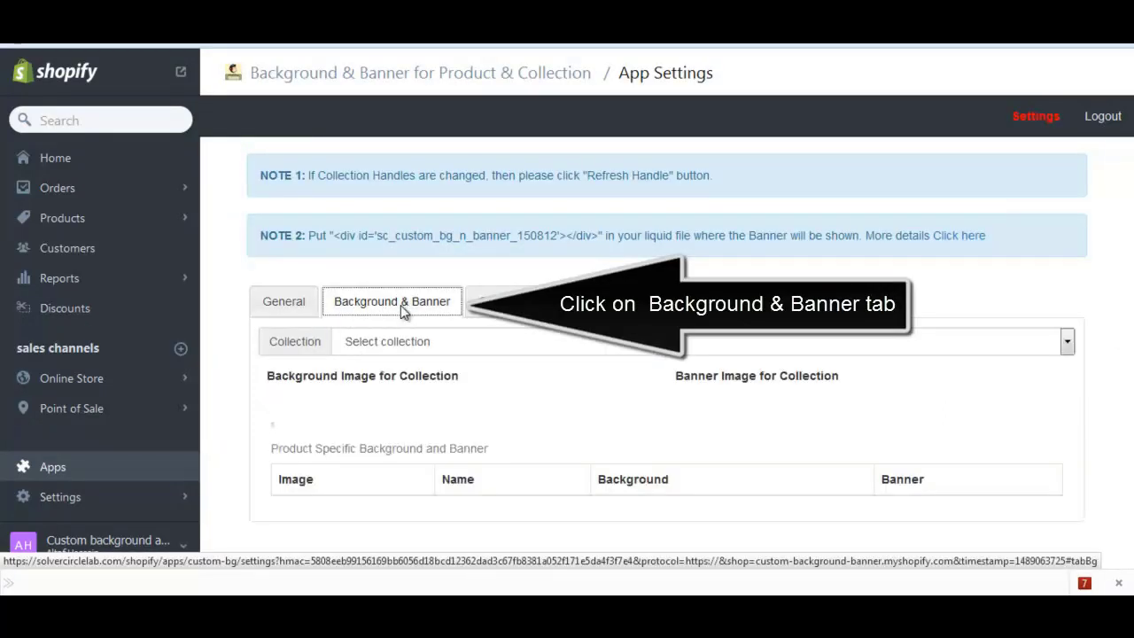
left_click(452, 346)
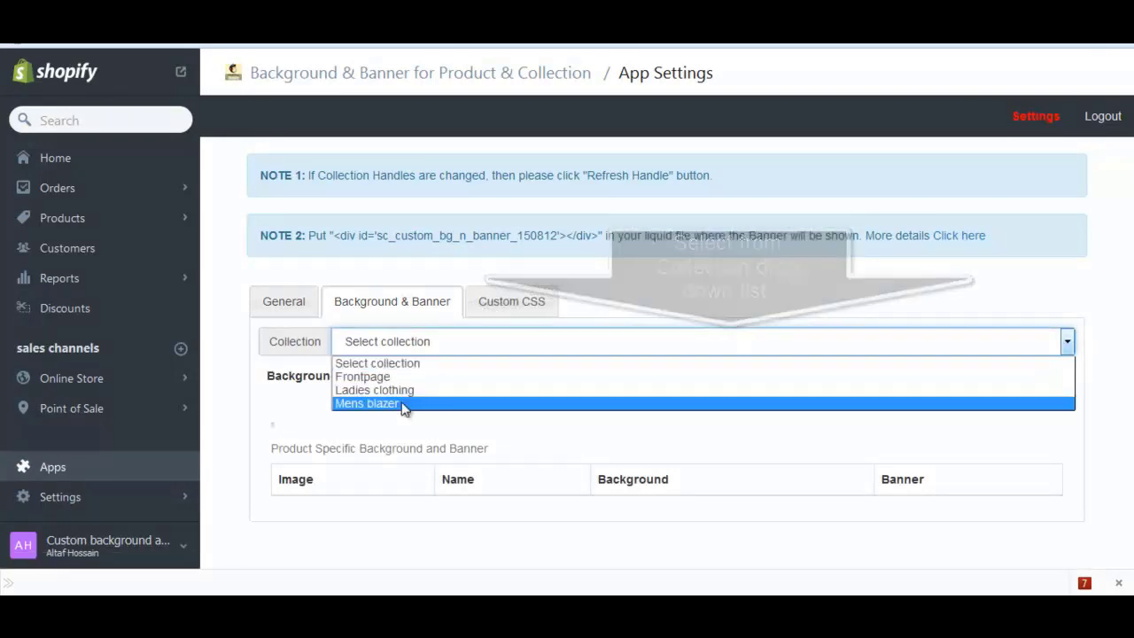
scroll(623, 295, "down", 2)
scroll(625, 299, "up", 1)
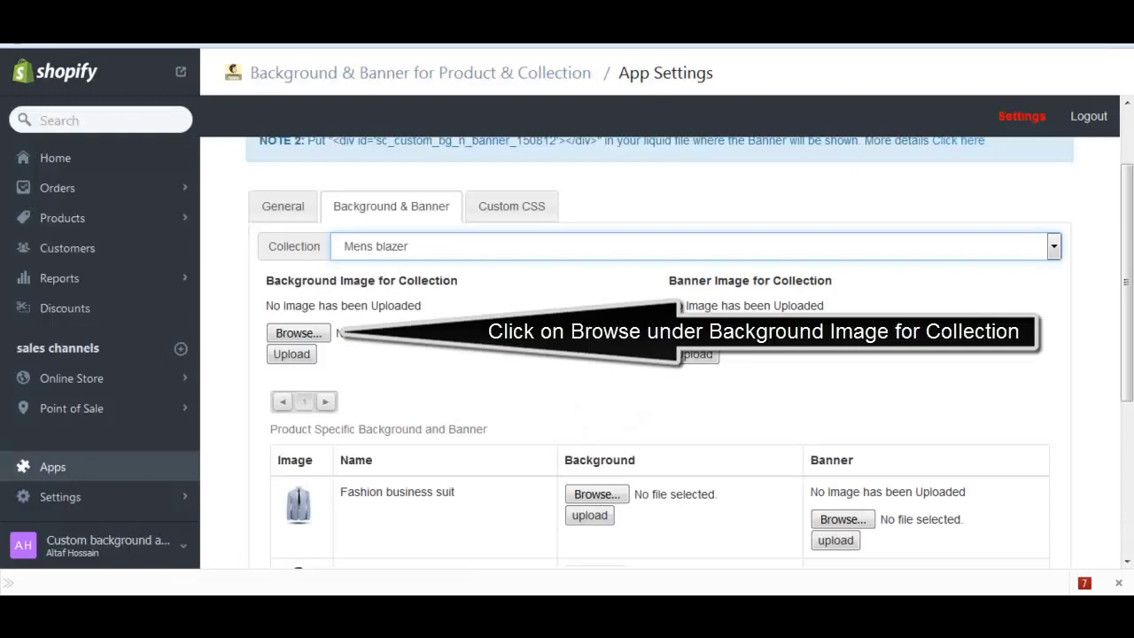
- Upload cbg as the Mens blazer collection's background image
left_click(324, 339)
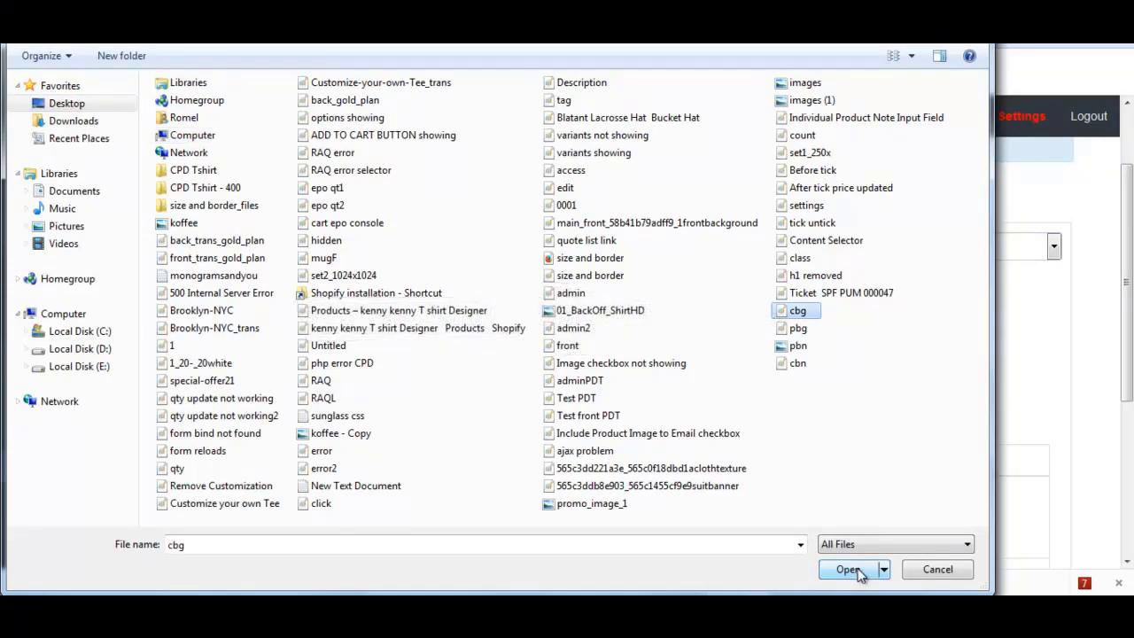
left_click(848, 569)
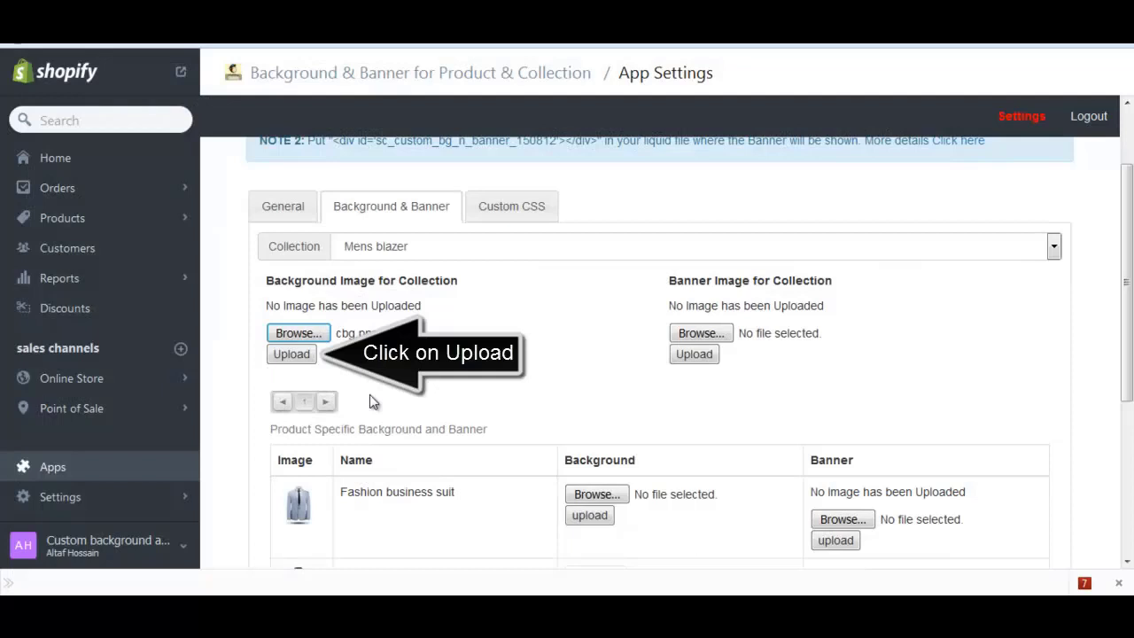
left_click(292, 354)
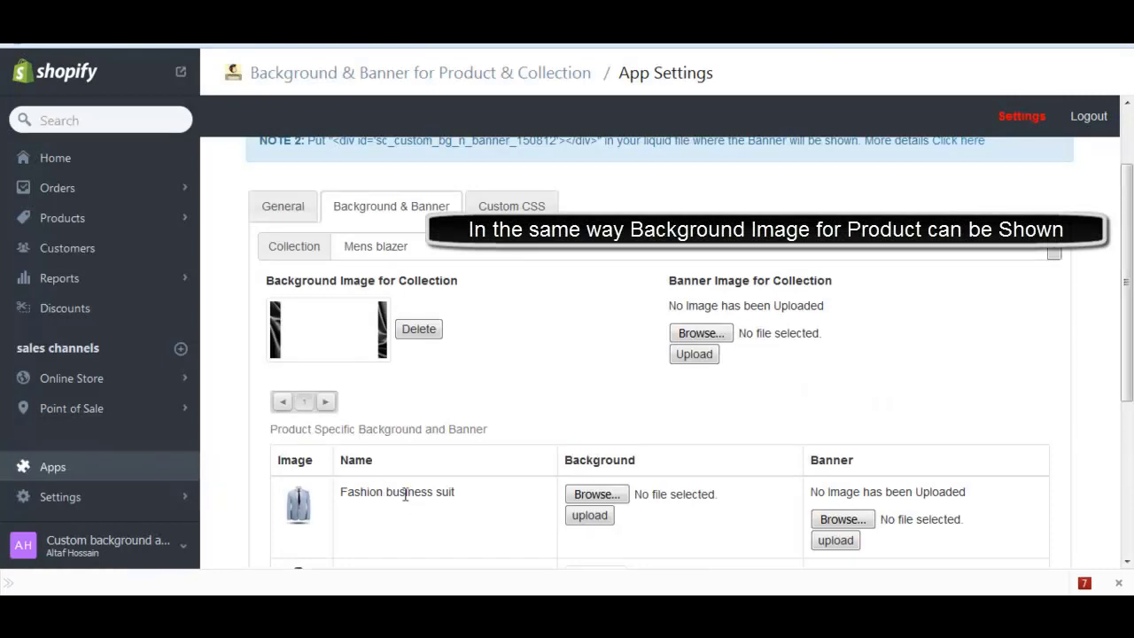
- Choose pbg as the Fashion business suit product's background image
left_click(595, 493)
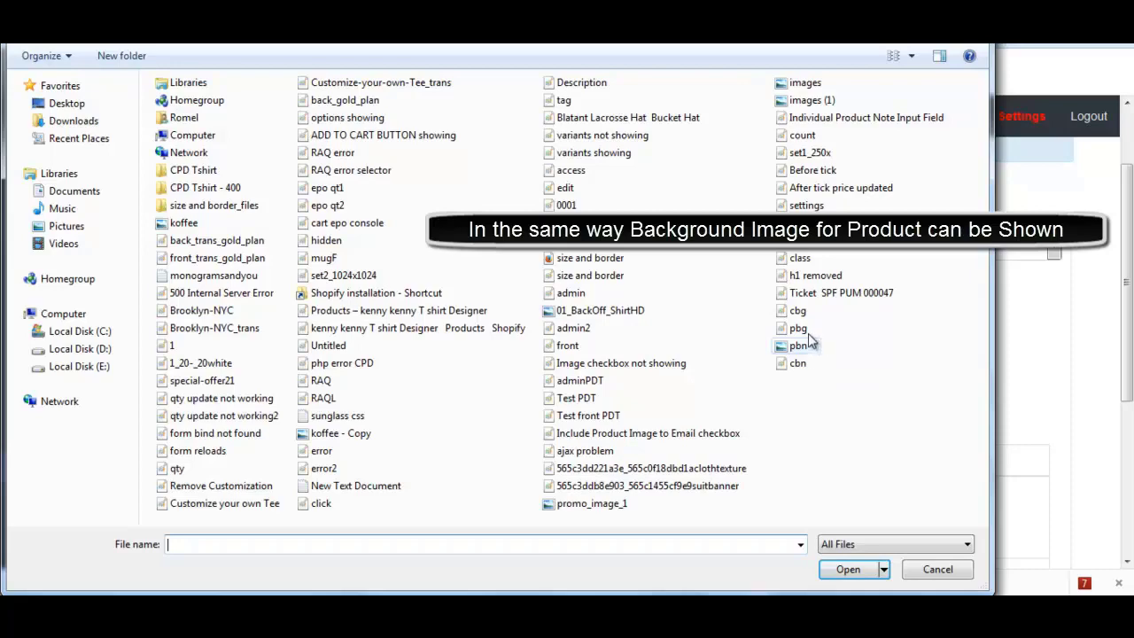
left_click(797, 329)
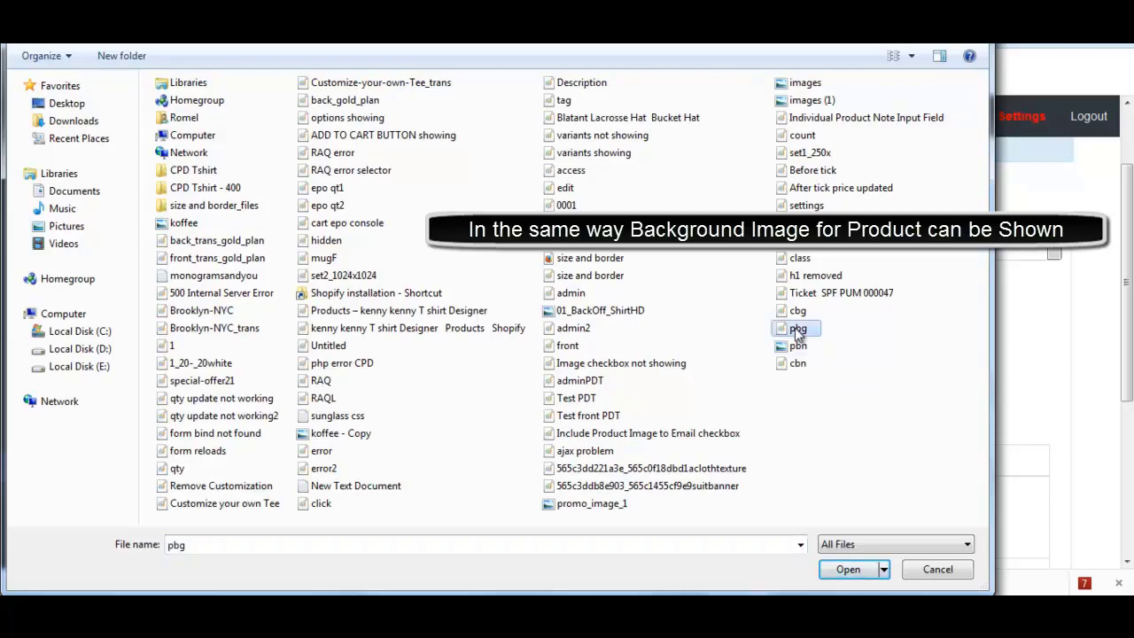
double_click(797, 329)
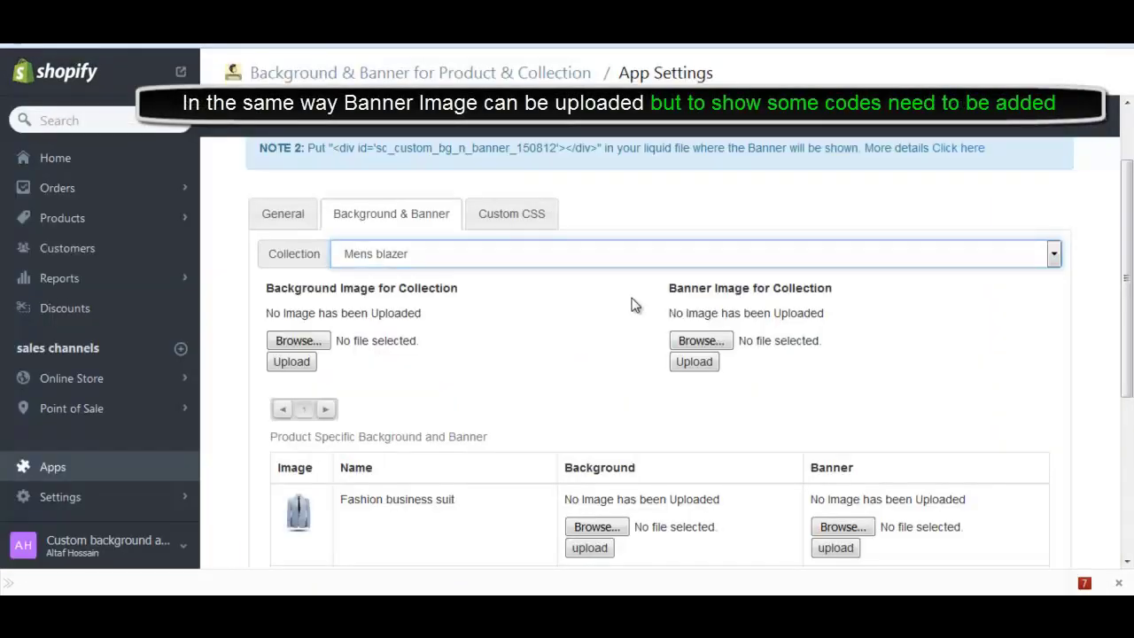
- Select cbn as the Mens blazer collection's banner image file
left_click(709, 338)
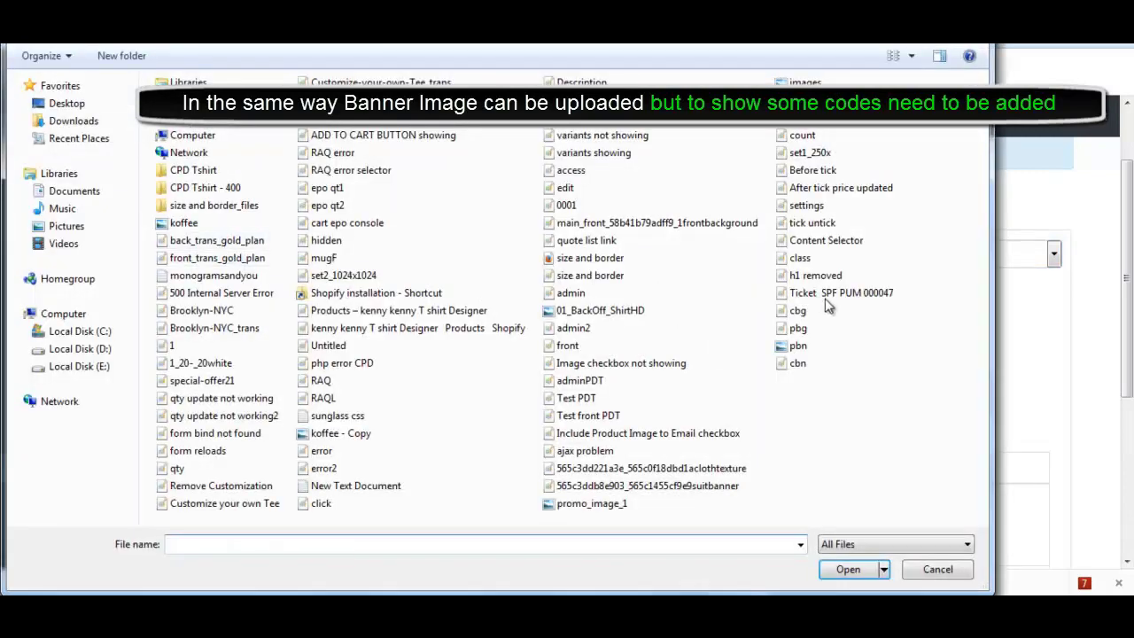
double_click(798, 364)
- Upload the cbn collection banner, then open the Minimal theme's code editor in a new tab
left_click(696, 362)
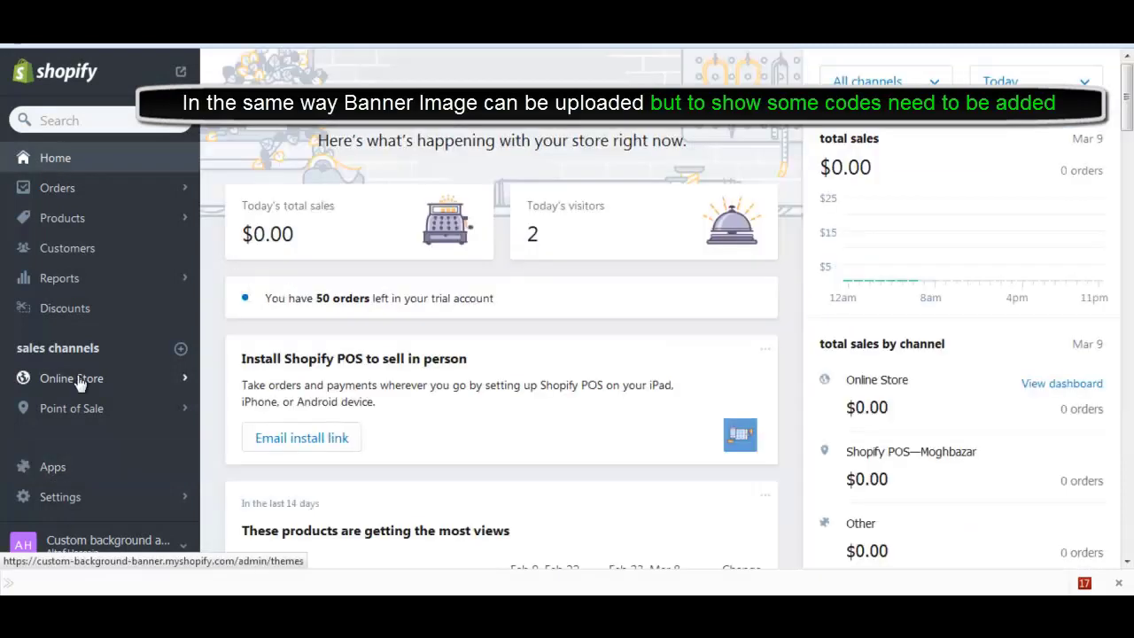
right_click(79, 378)
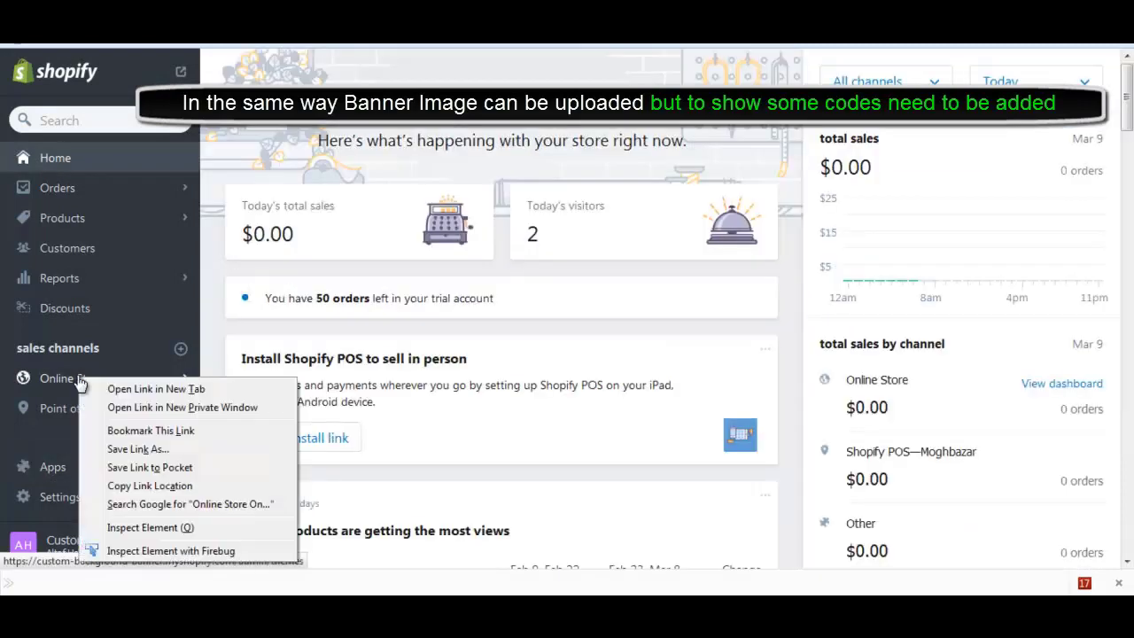
left_click(168, 390)
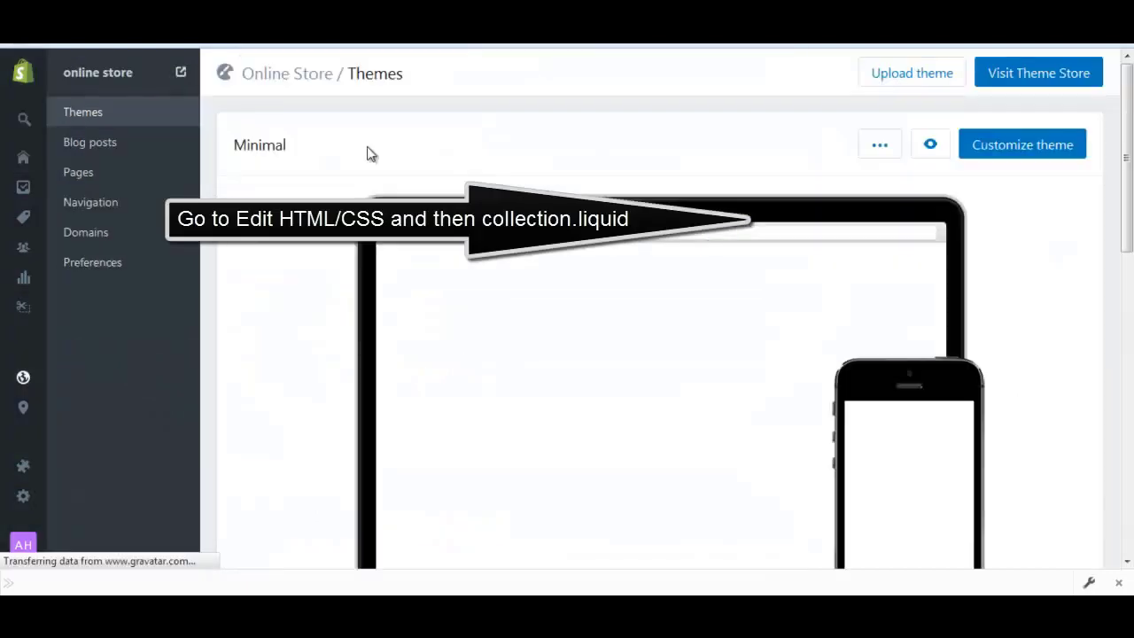
left_click(876, 147)
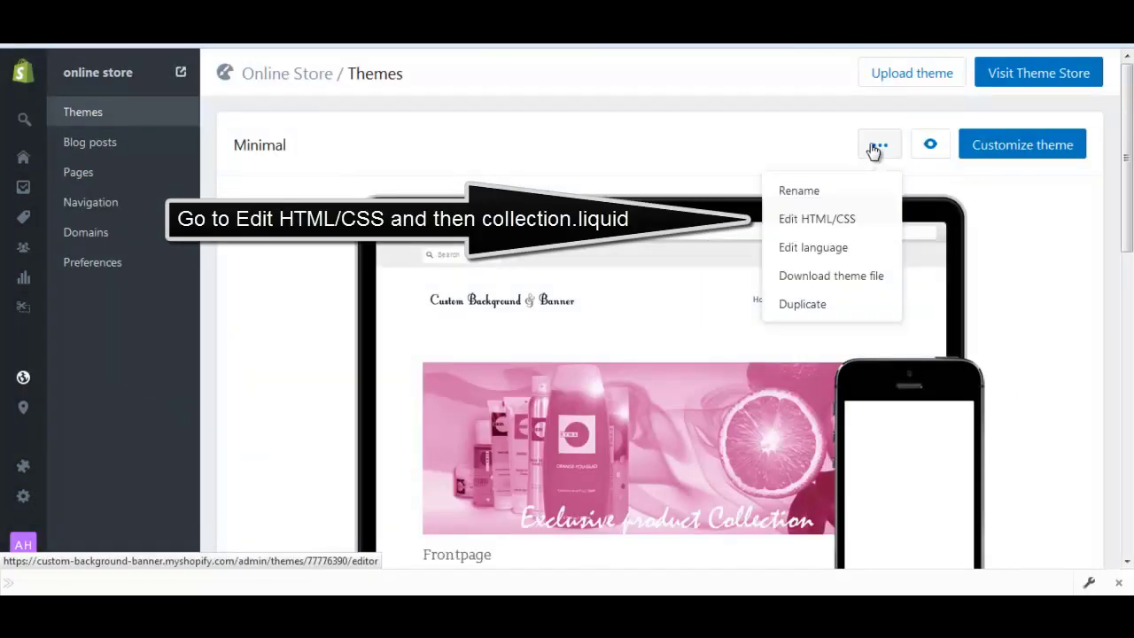
left_click(864, 221)
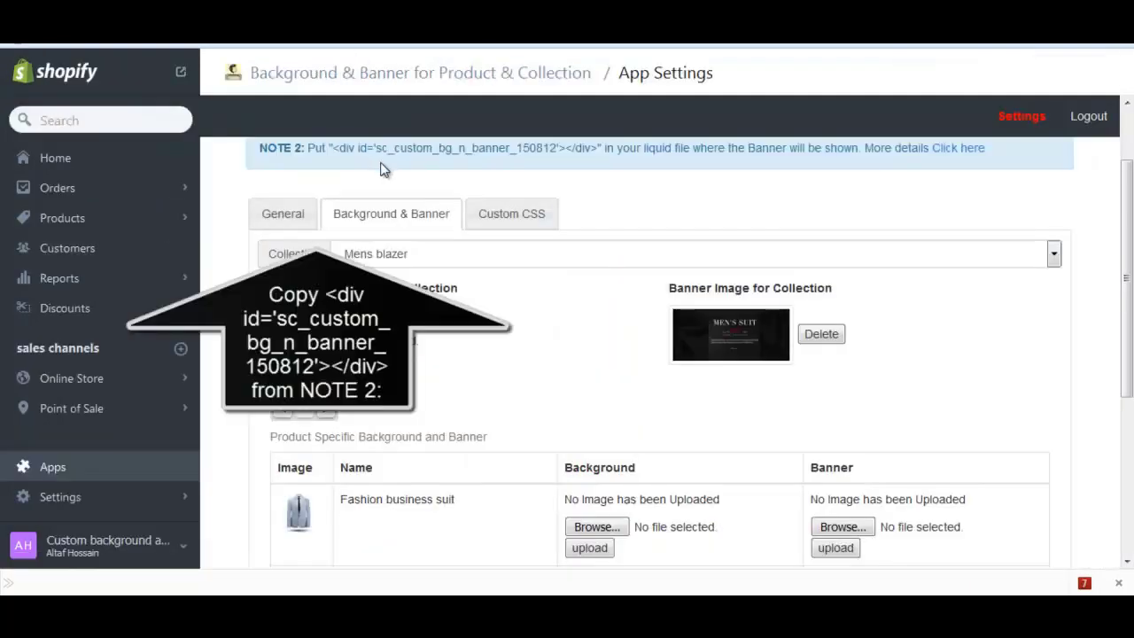
- Copy the banner div snippet from NOTE 2 of the app settings
scroll(353, 257, "up", 2)
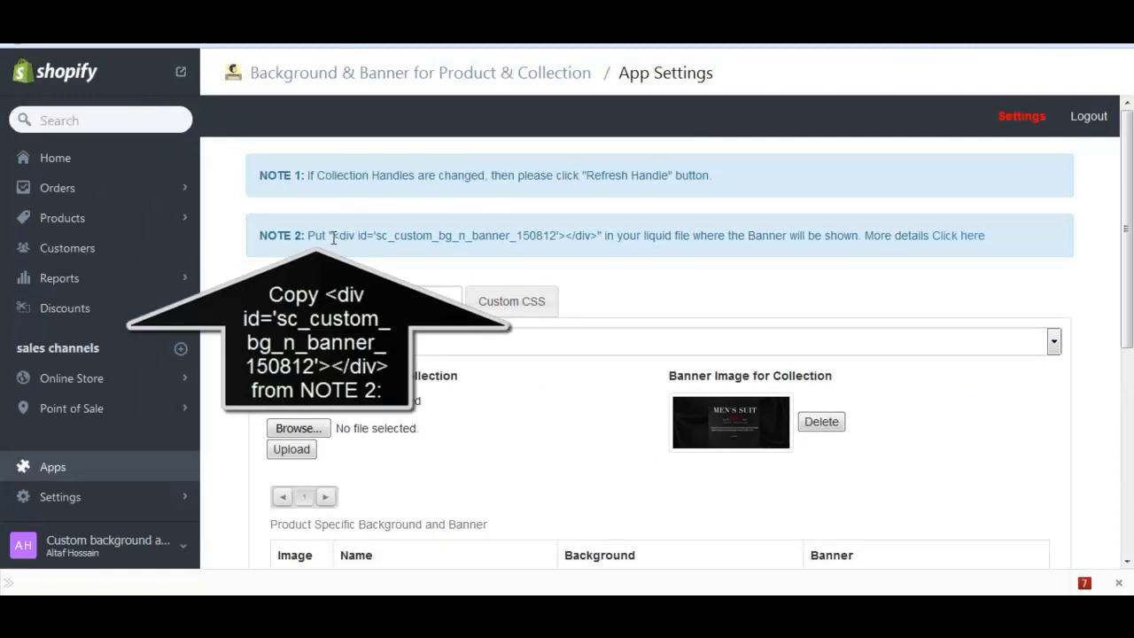
left_click_drag(332, 234, 606, 234)
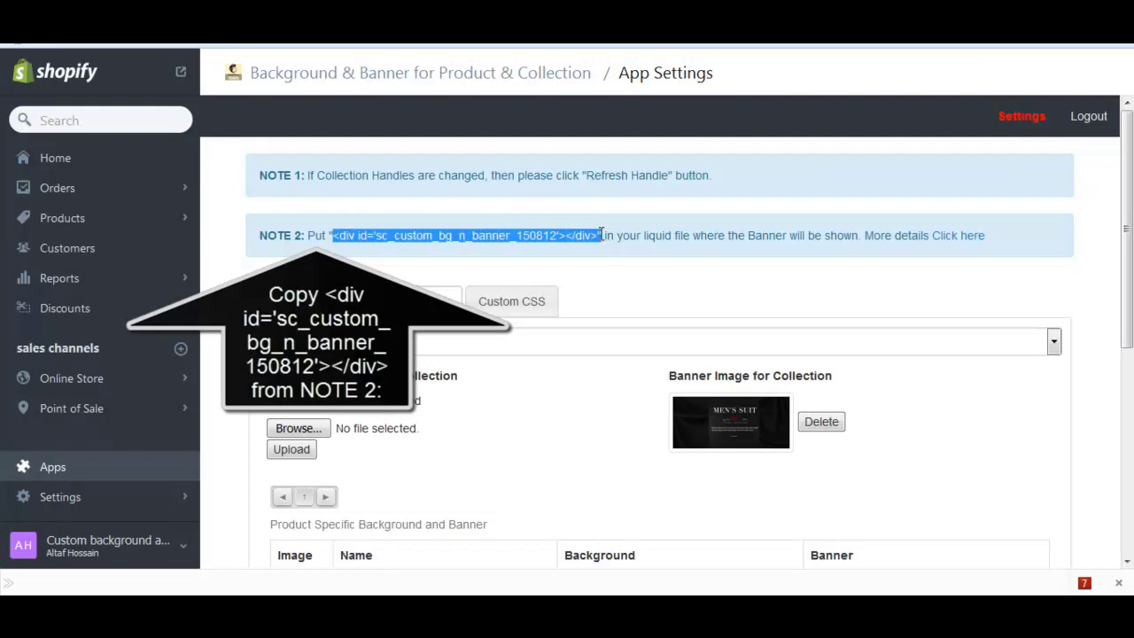
right_click(541, 237)
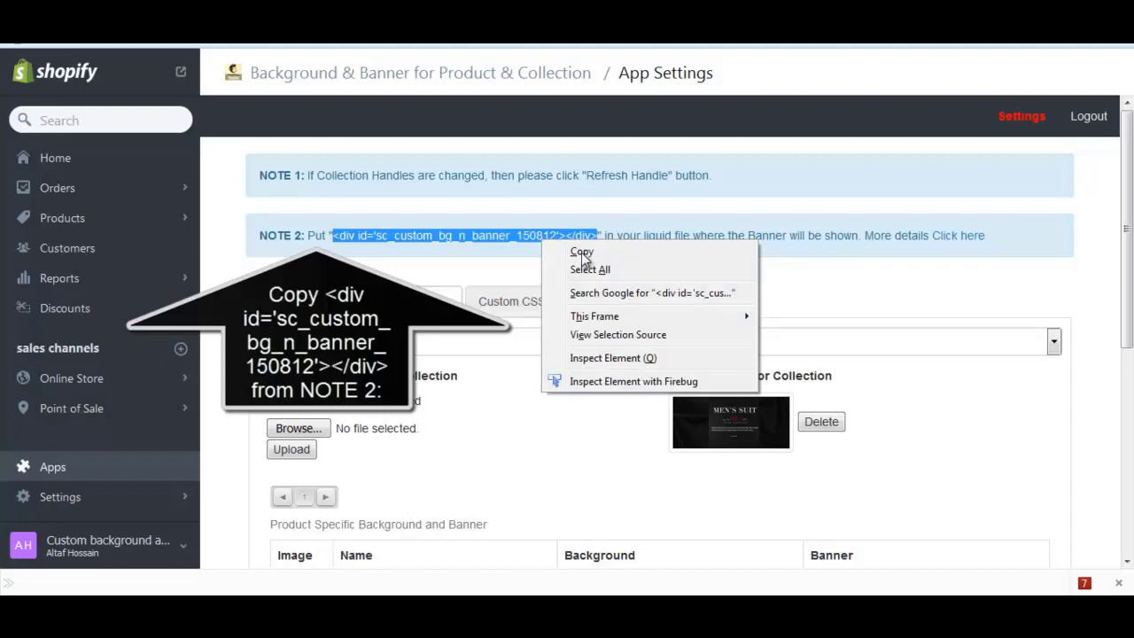
left_click(582, 252)
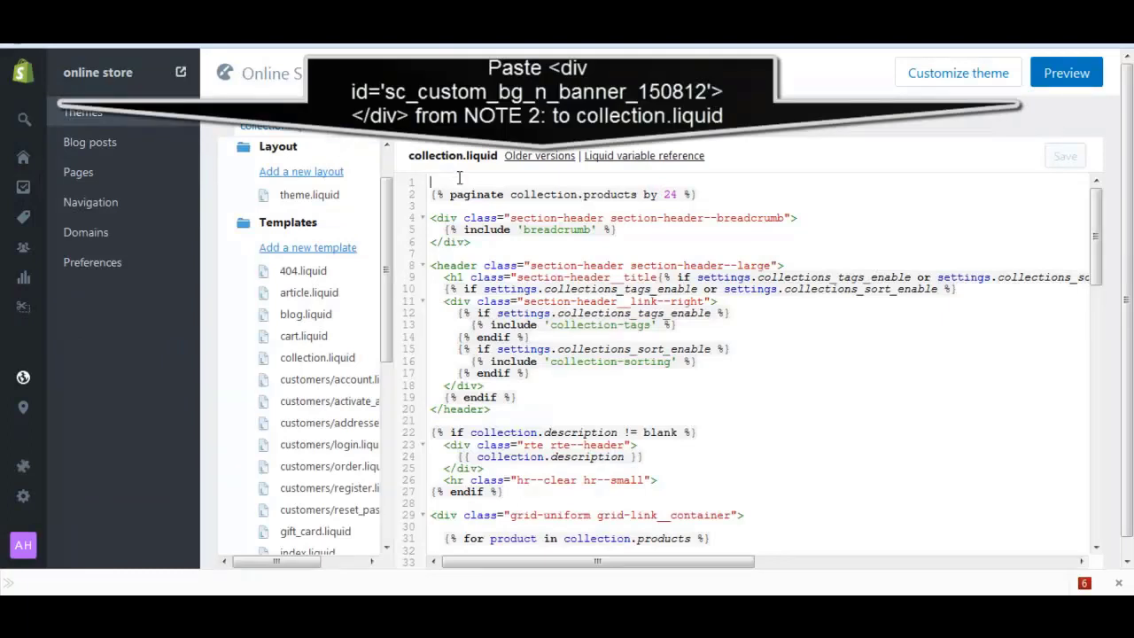
- Paste the banner div snippet at the top of collection.liquid
right_click(460, 178)
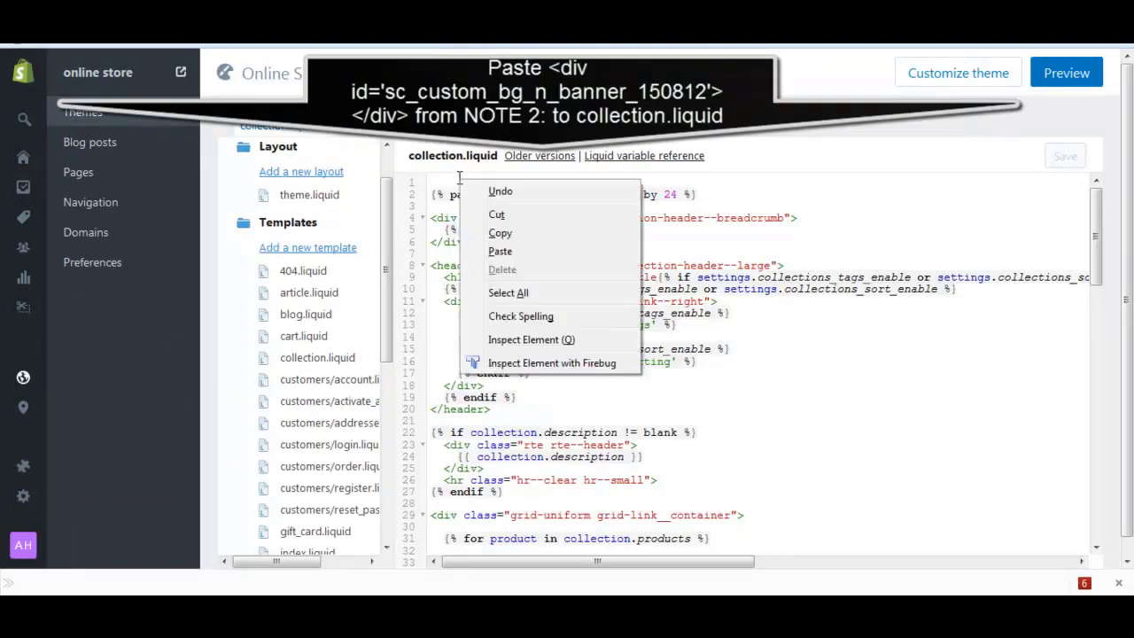
left_click(501, 251)
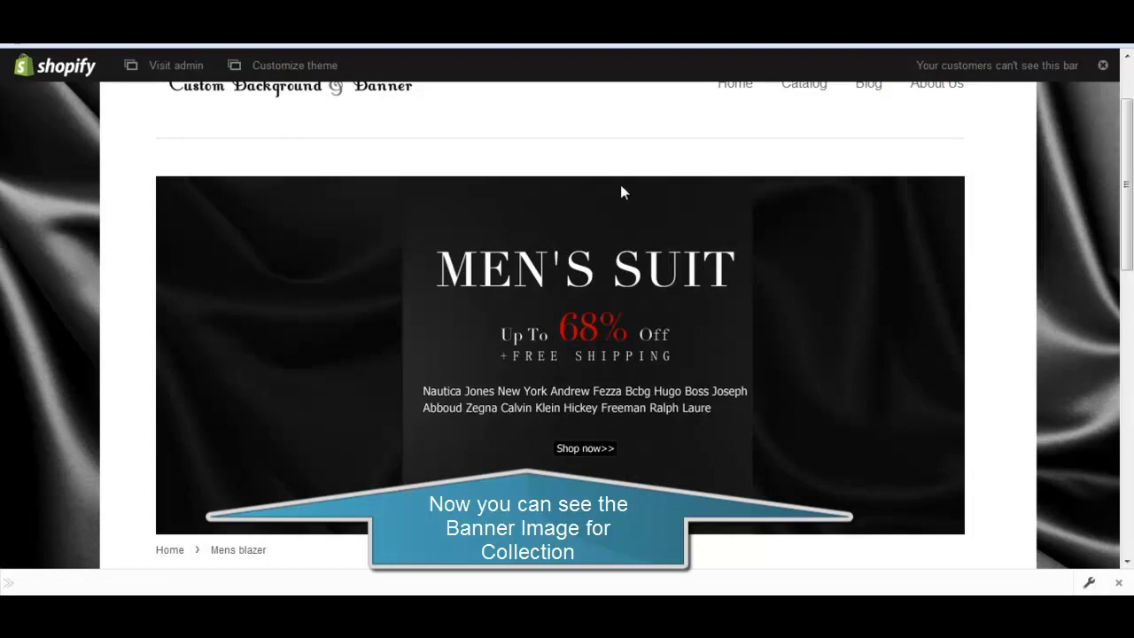
scroll(685, 276, "up", 2)
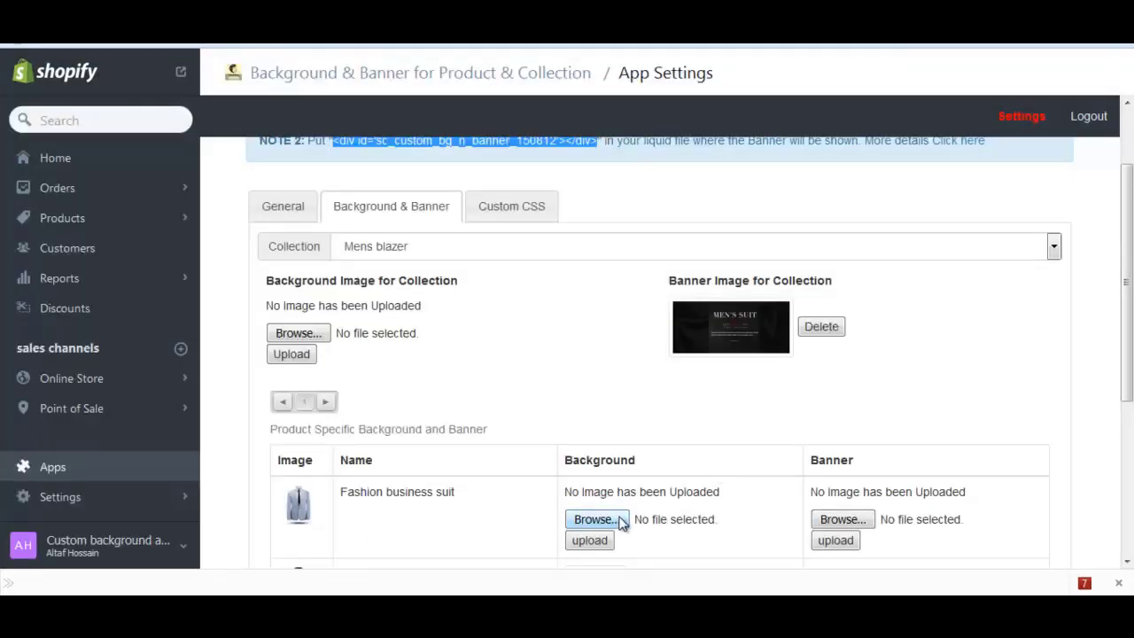
- Upload pbn as the Fashion business suit banner and open product.liquid
left_click(835, 519)
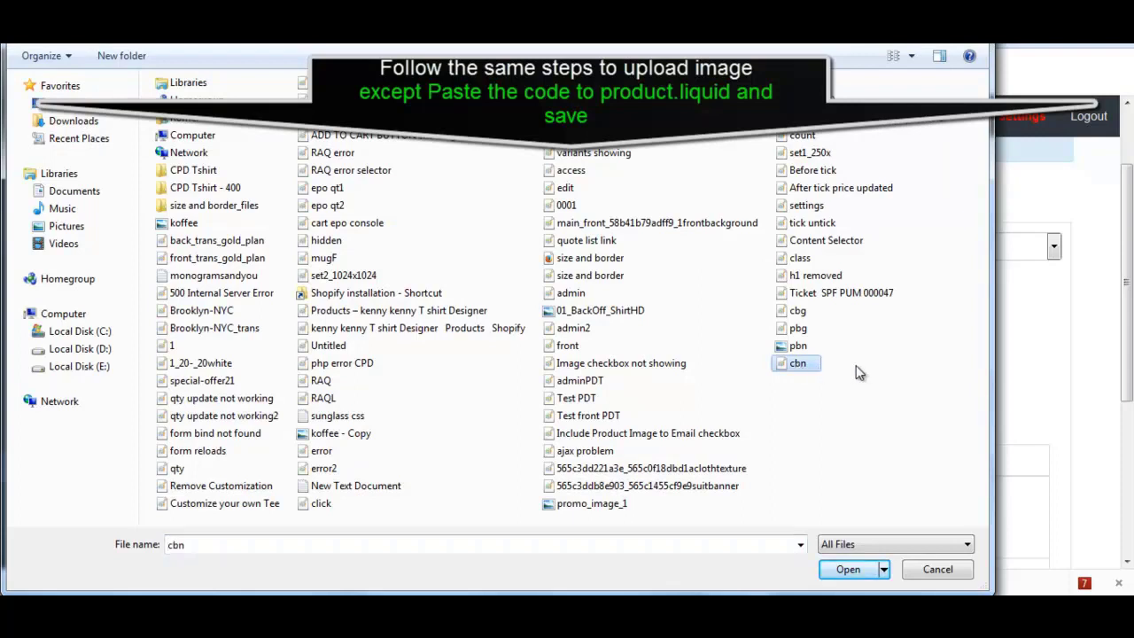
left_click(800, 347)
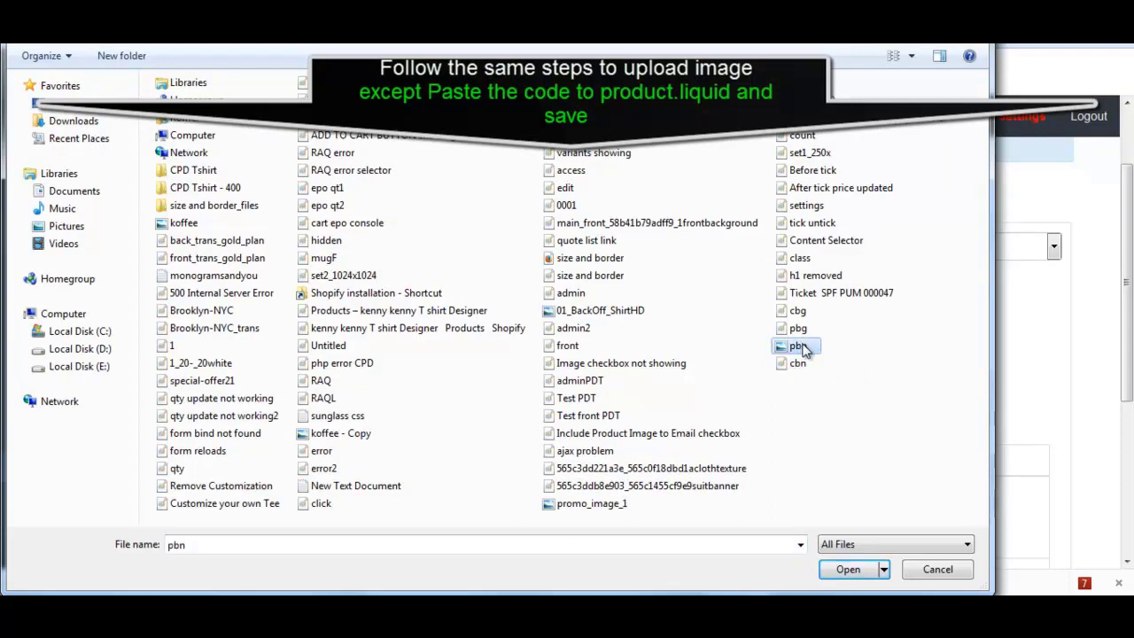
left_click(855, 568)
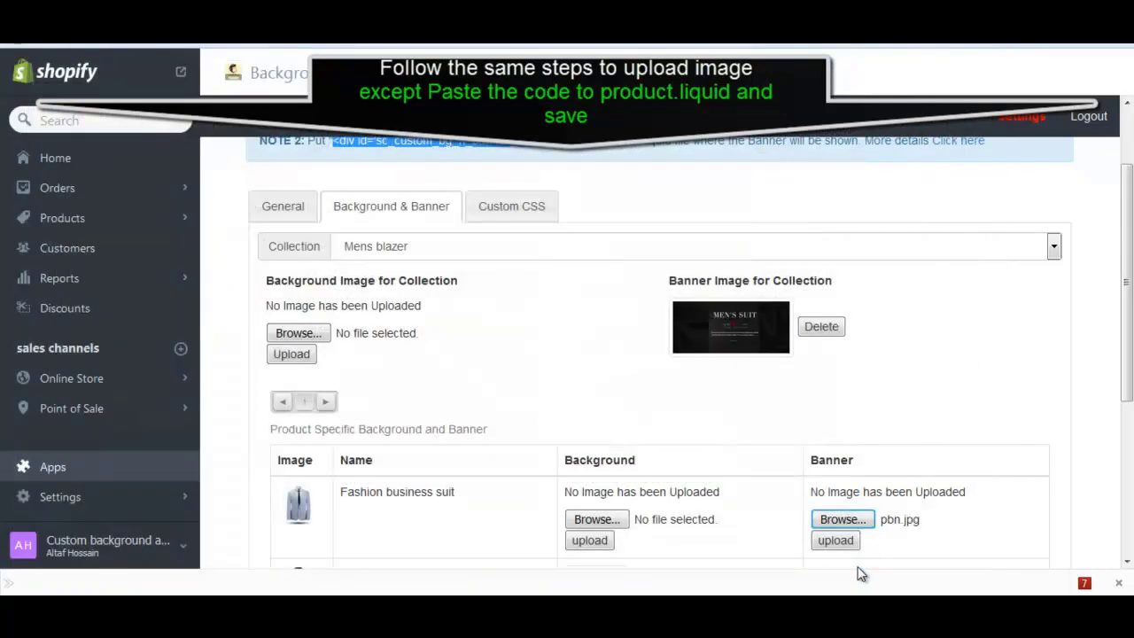
scroll(932, 392, "down", 1)
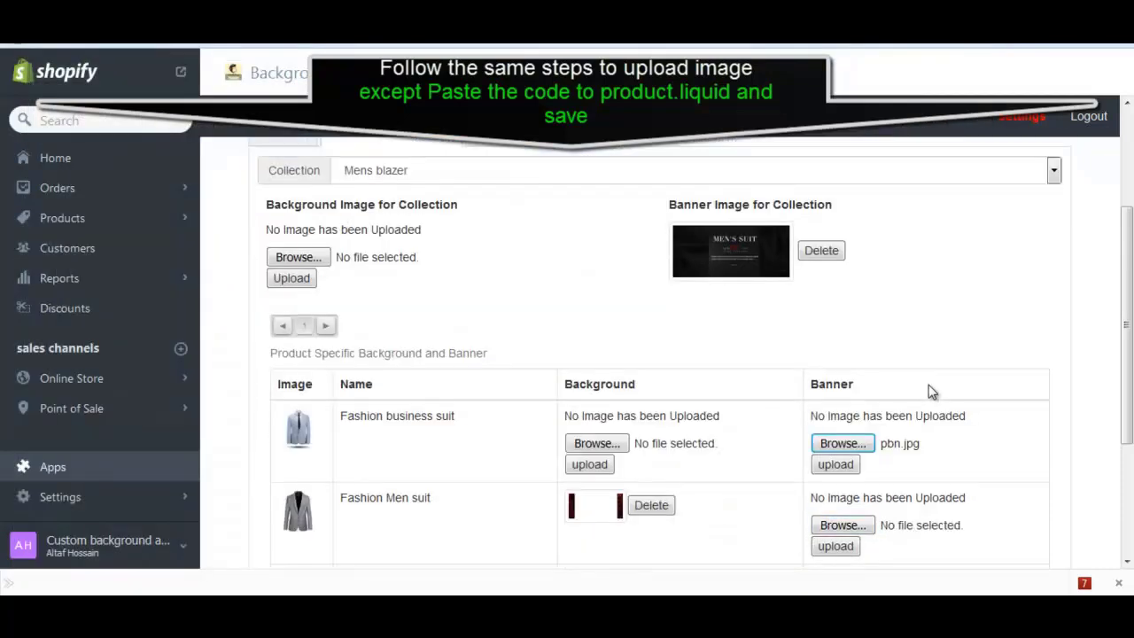
scroll(931, 392, "up", 2)
scroll(932, 392, "down", 1)
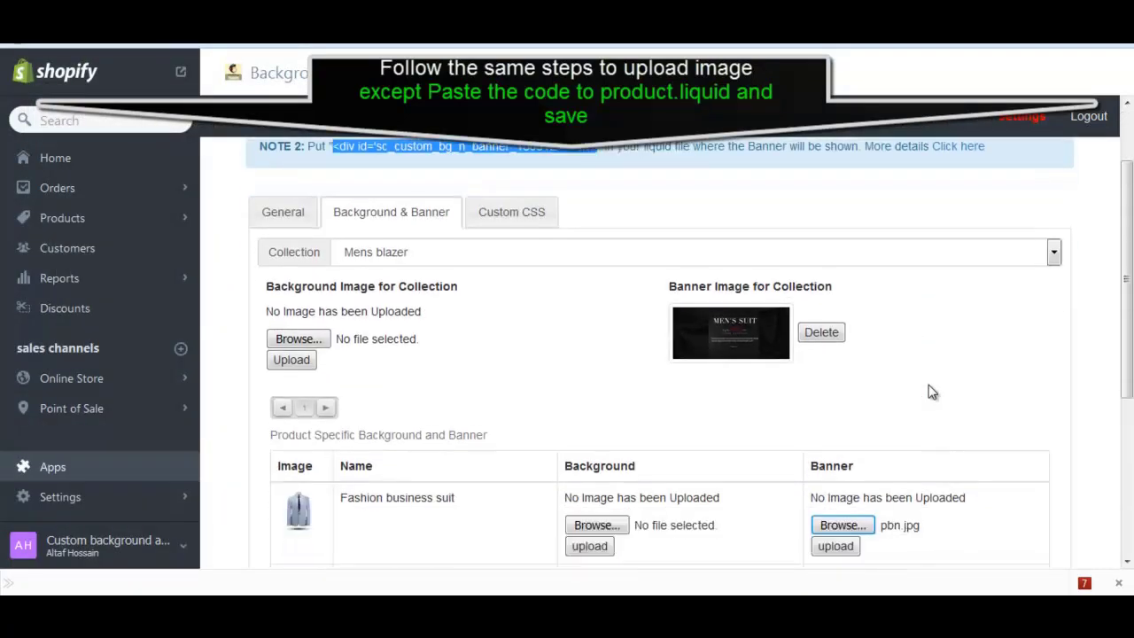
left_click(835, 540)
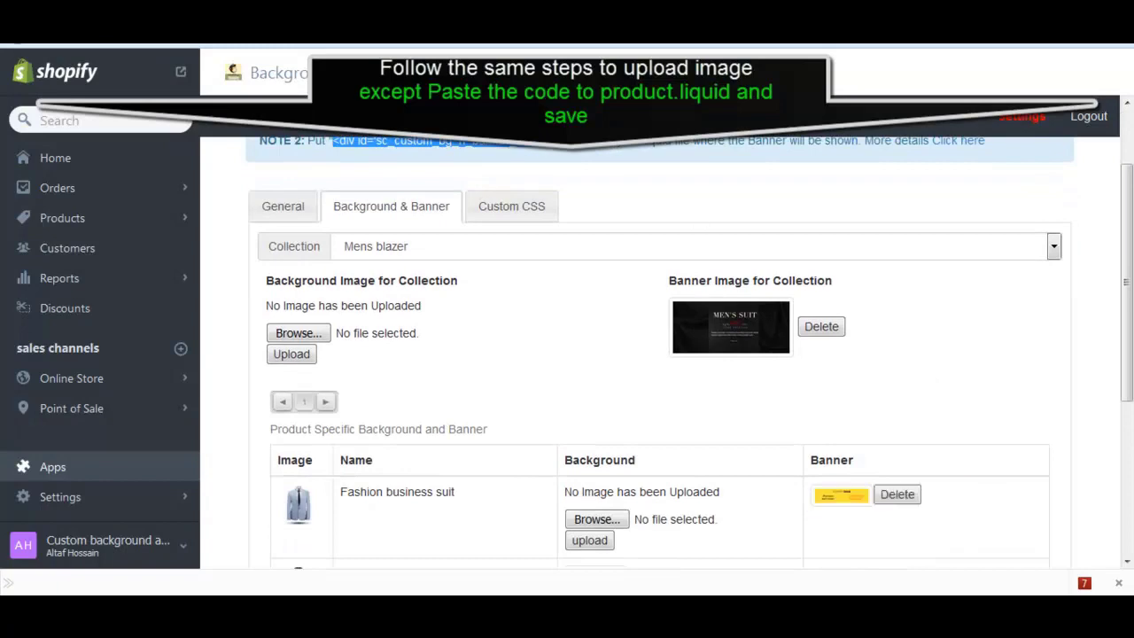
left_click(306, 495)
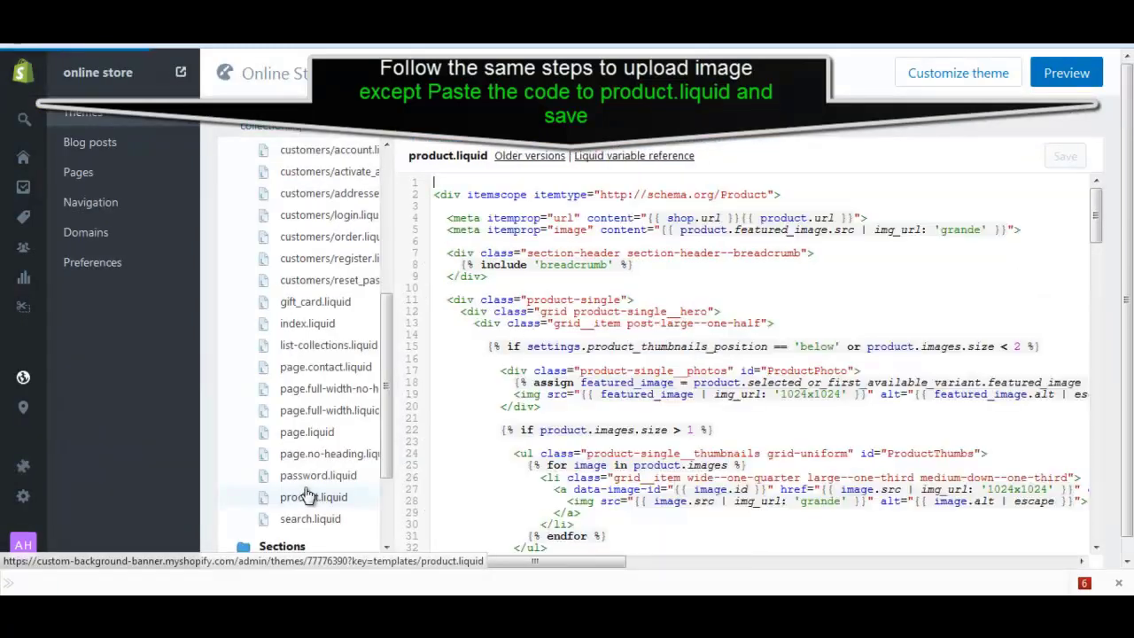
- Paste the banner div at the top of product.liquid and save it
right_click(445, 181)
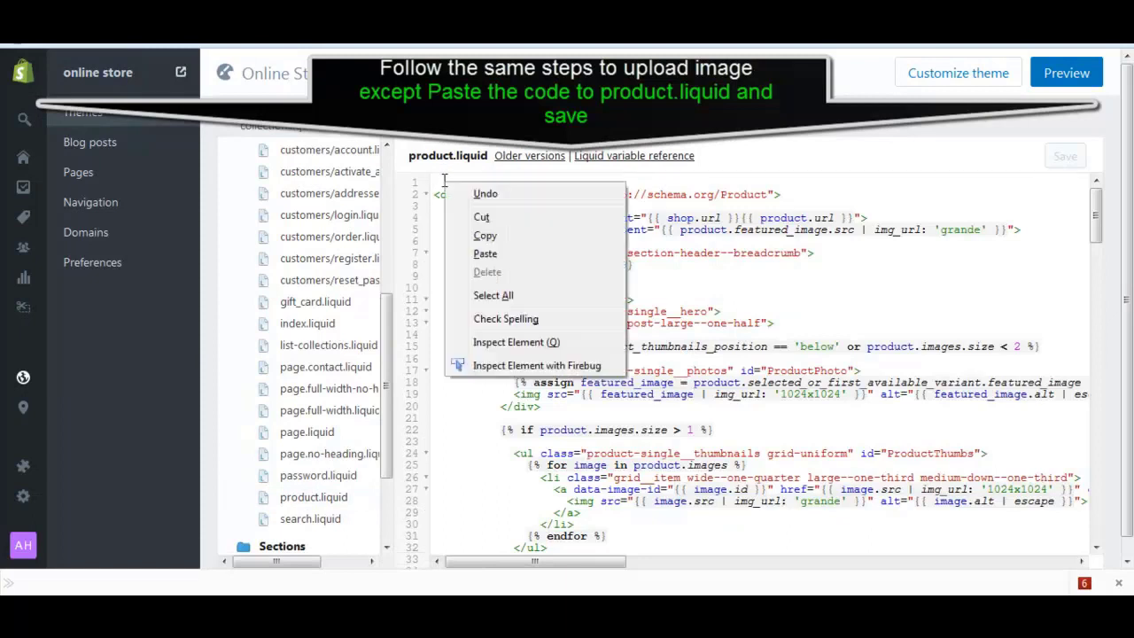
left_click(485, 254)
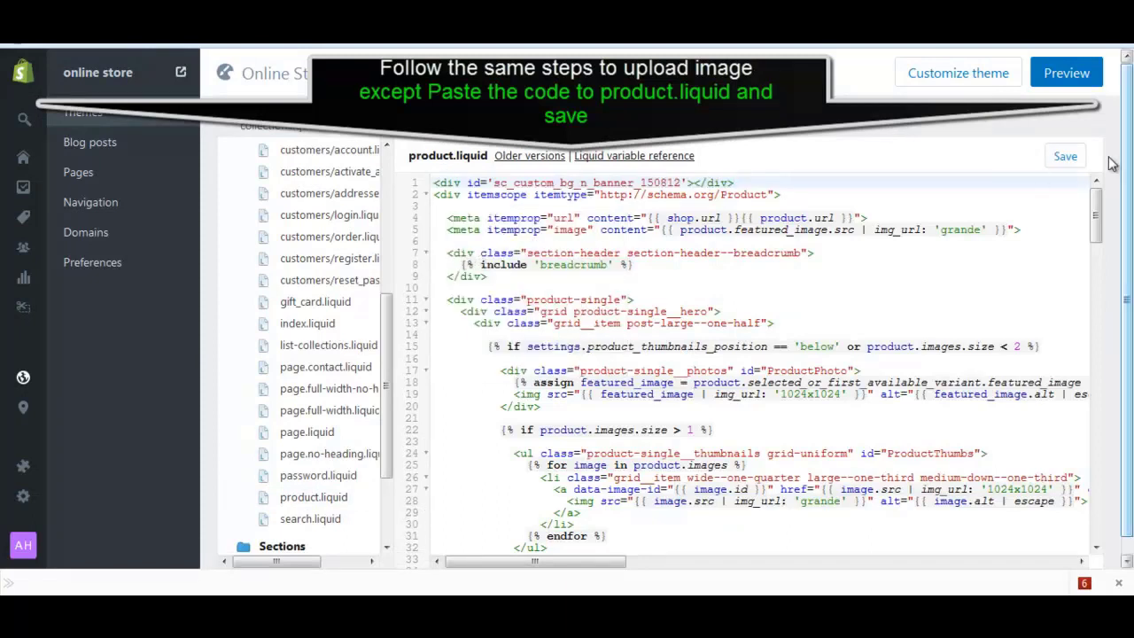
left_click(1065, 157)
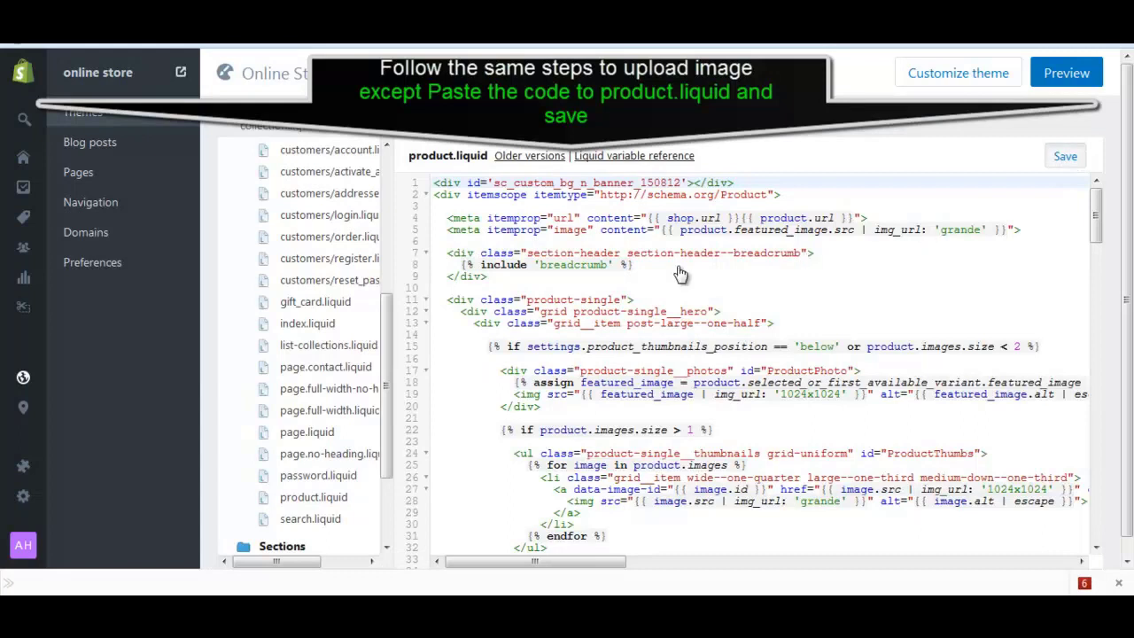